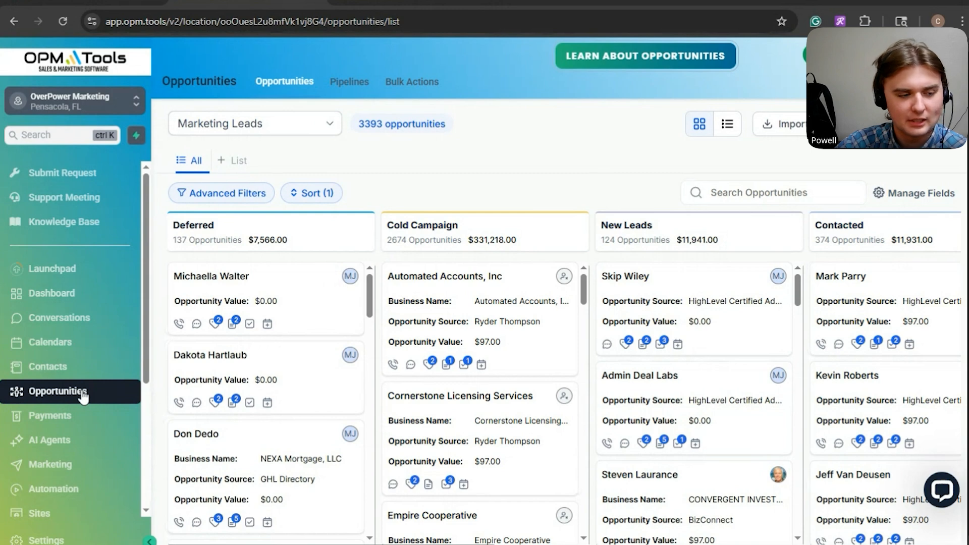
Step: Open the Affiliate Leads pipeline from the pipelines list and switch to its Smart Tags
{"action": "left_click", "coordinate": [347, 90]}
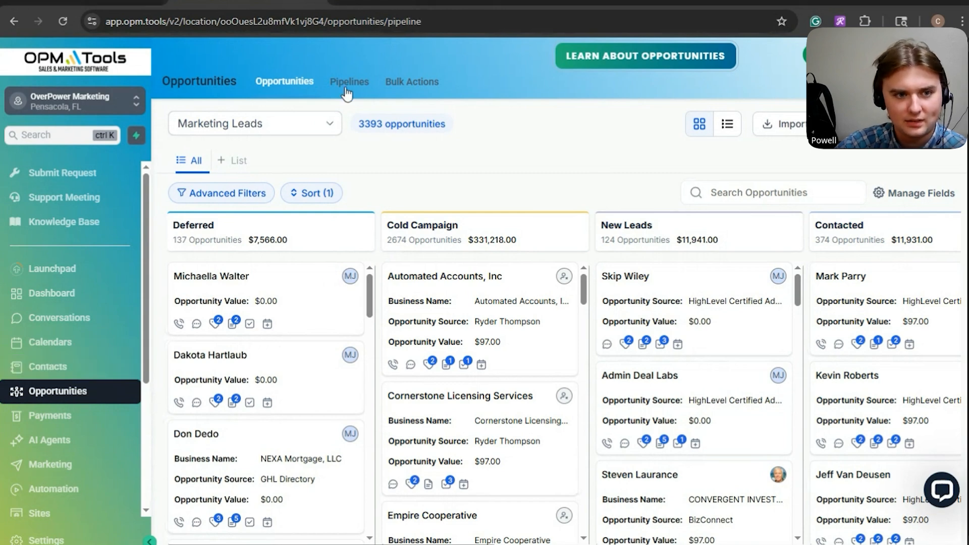
{"action": "left_click", "coordinate": [347, 93]}
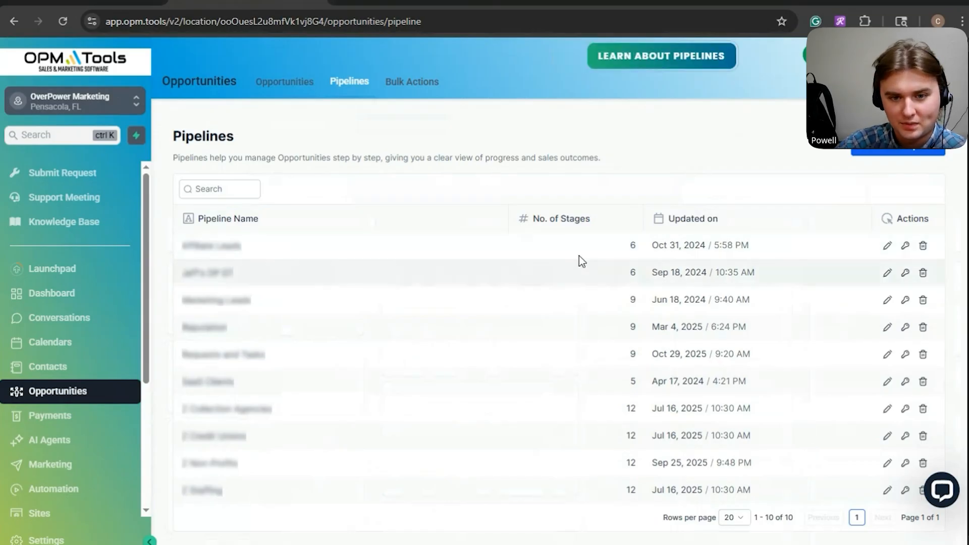
{"action": "left_click", "coordinate": [885, 247]}
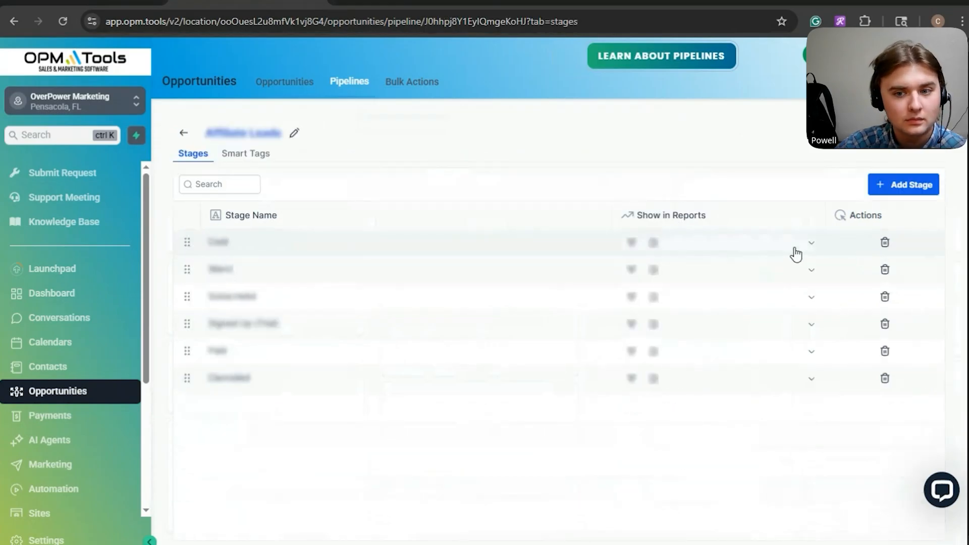
{"action": "left_click", "coordinate": [249, 160]}
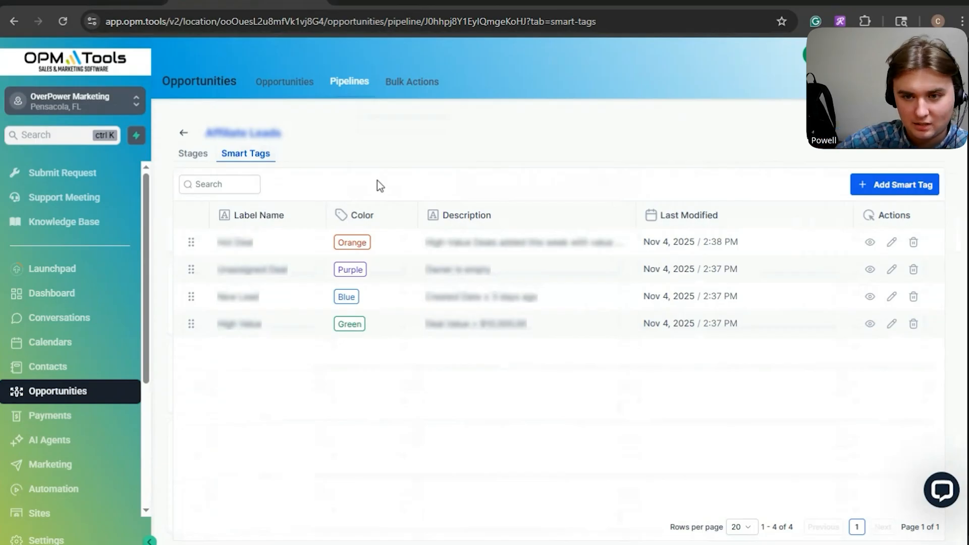
Step: Start adding a new smart tag with the label name Cold Lead
{"action": "left_click", "coordinate": [886, 192]}
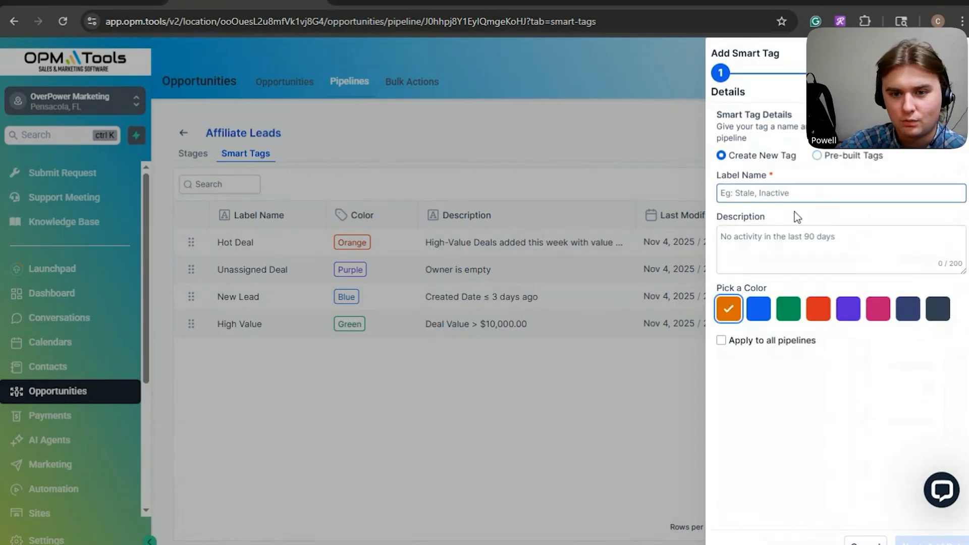
{"action": "left_click", "coordinate": [790, 198]}
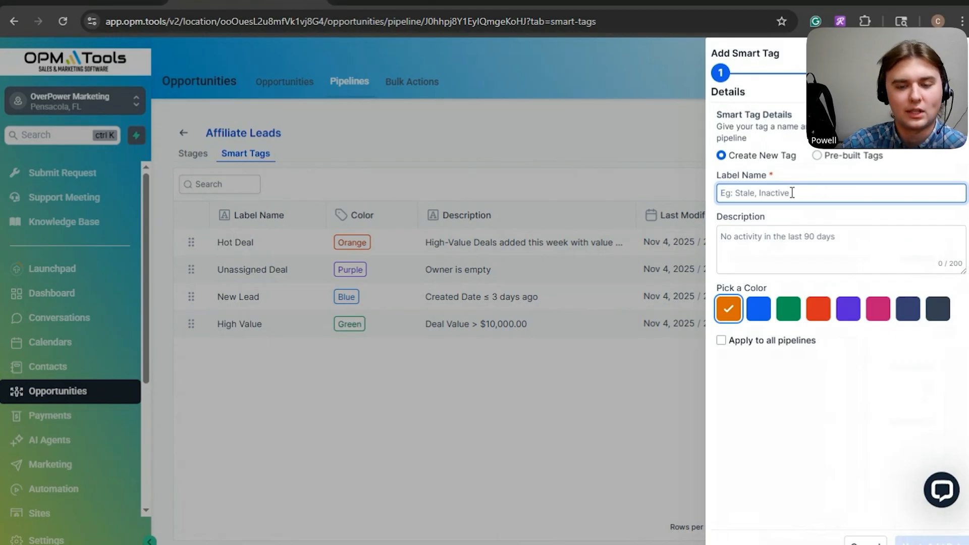
{"action": "type", "text": "Cold Lead"}
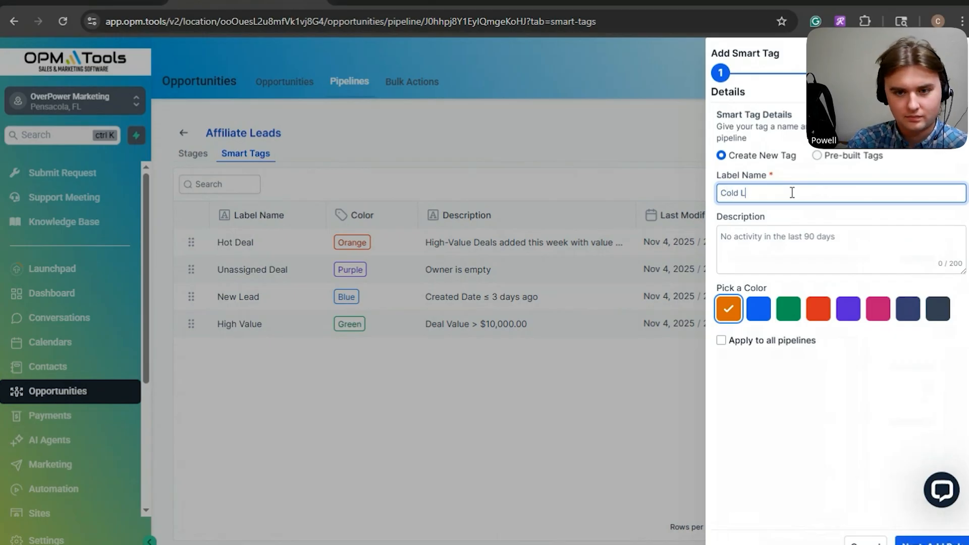
Step: Enter the description "This lead has been in the software, and havent been reached out to since +1 years" and pick the dark slate colour
{"action": "left_click", "coordinate": [775, 238]}
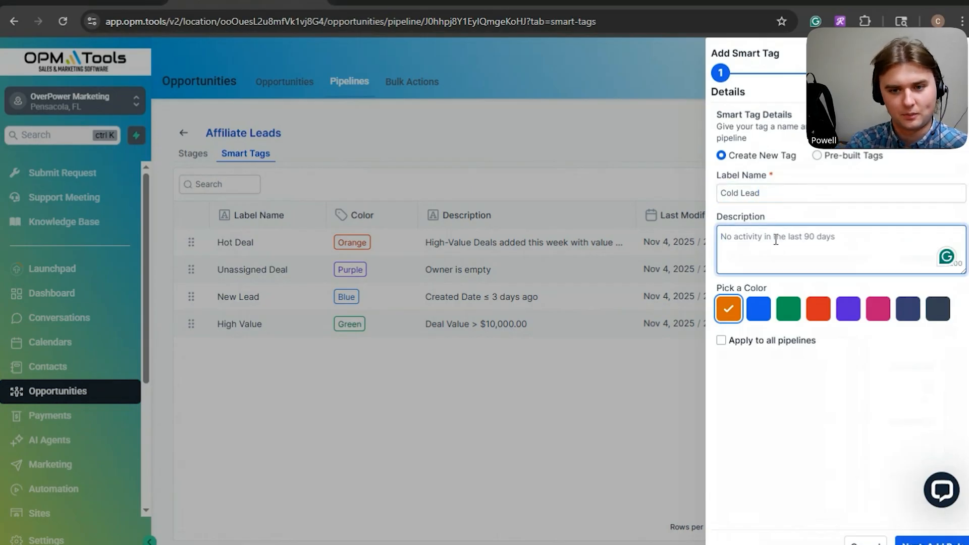
{"action": "type", "text": "This "}
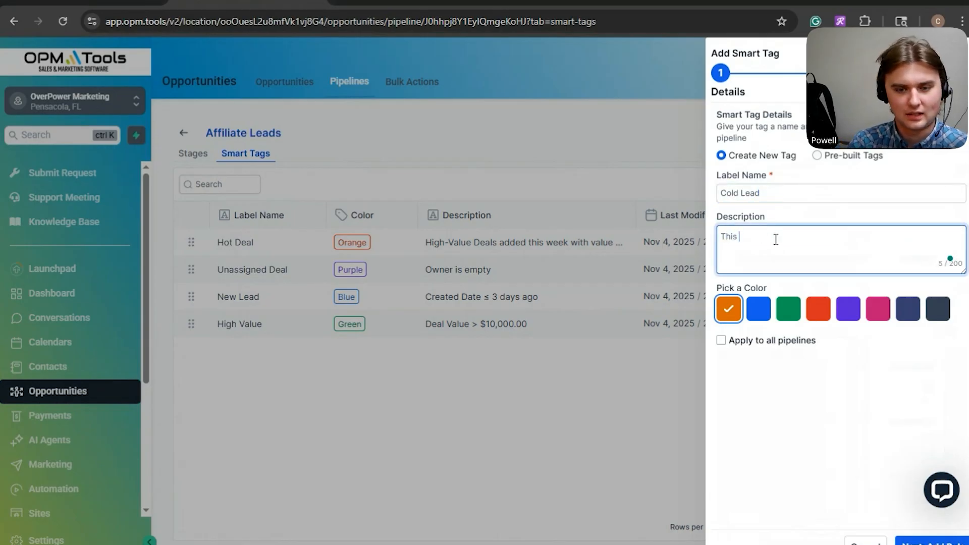
{"action": "type", "text": "lead has be"}
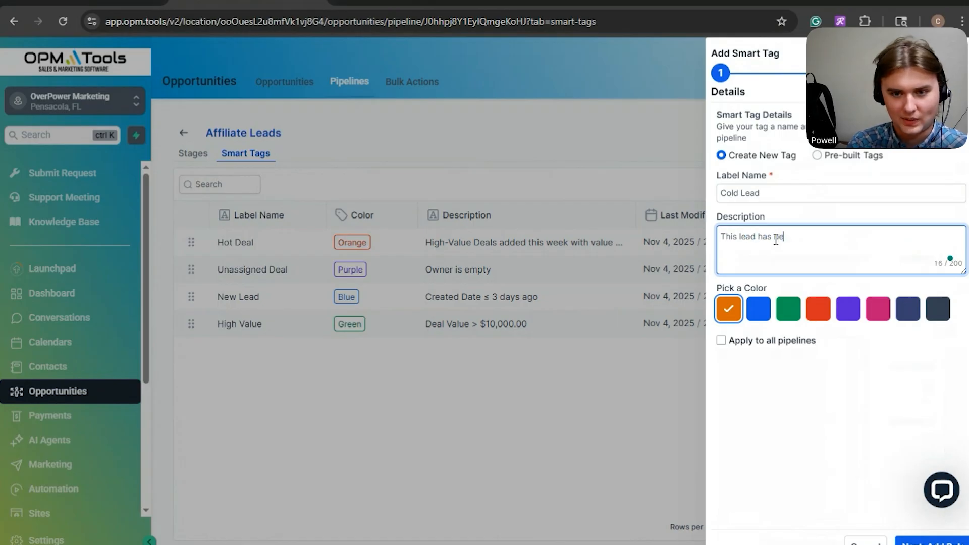
{"action": "type", "text": "en in the software"}
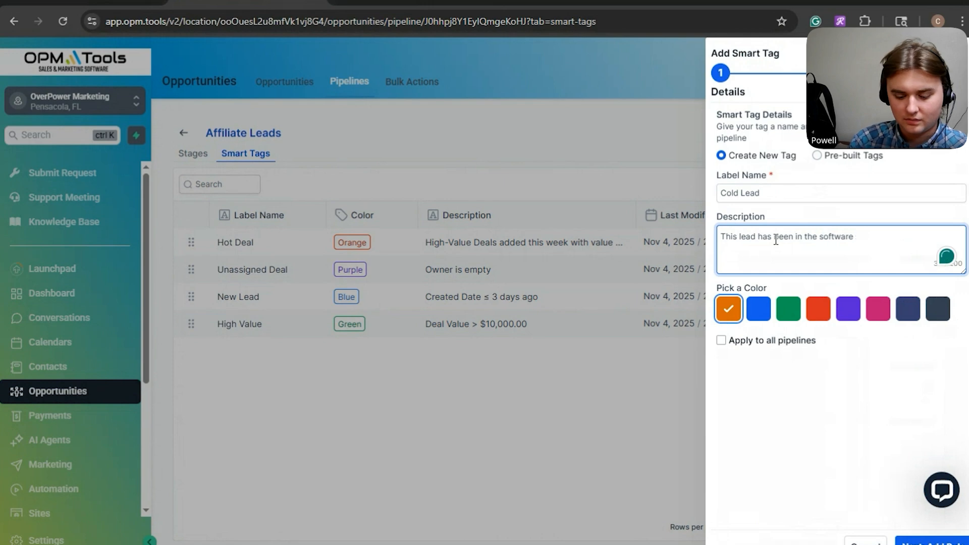
{"action": "type", "text": ", "}
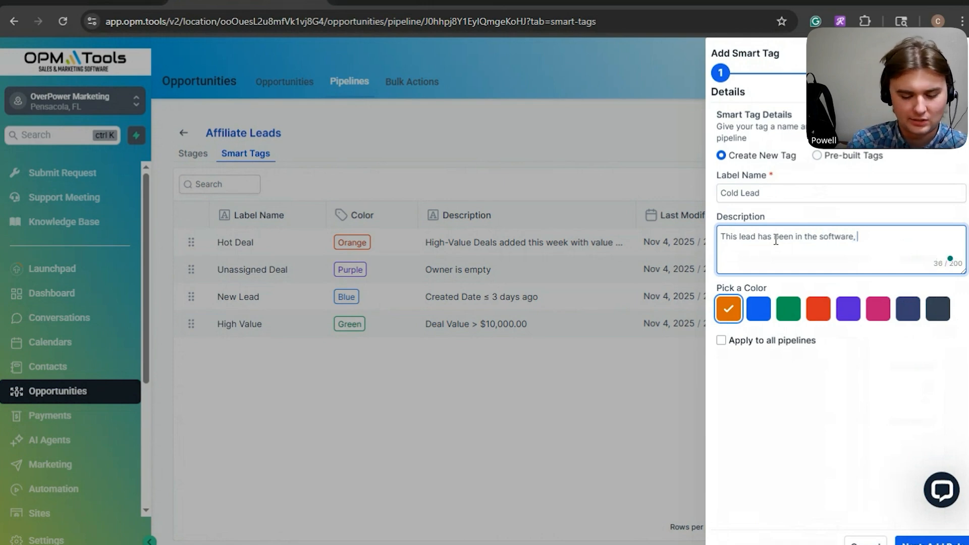
{"action": "type", "text": "and havent bee"}
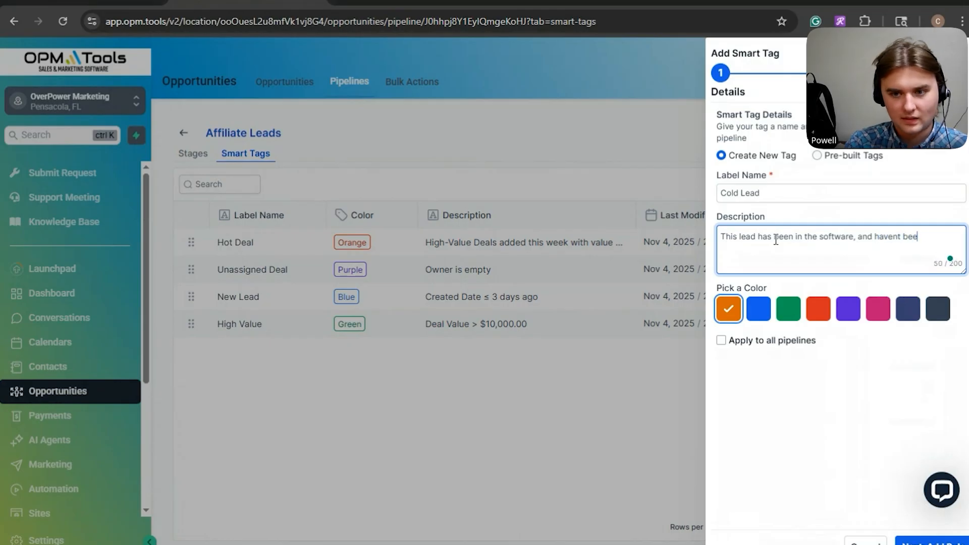
{"action": "type", "text": "n reached out to since "}
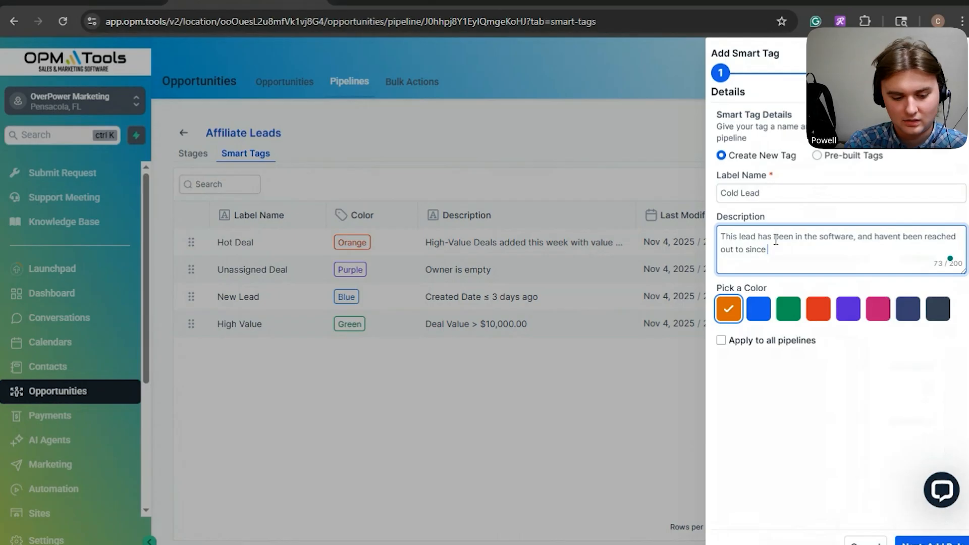
{"action": "type", "text": "+1 years"}
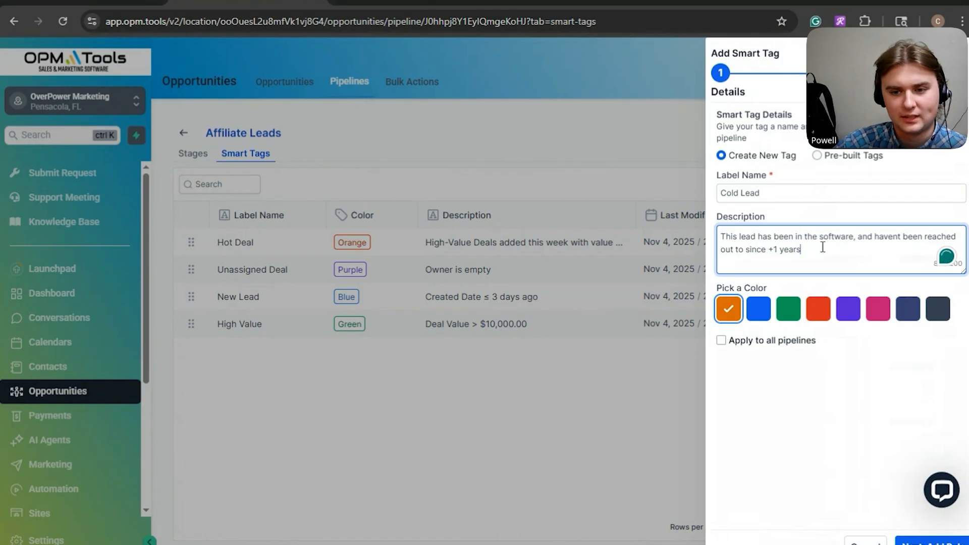
{"action": "left_click", "coordinate": [936, 315]}
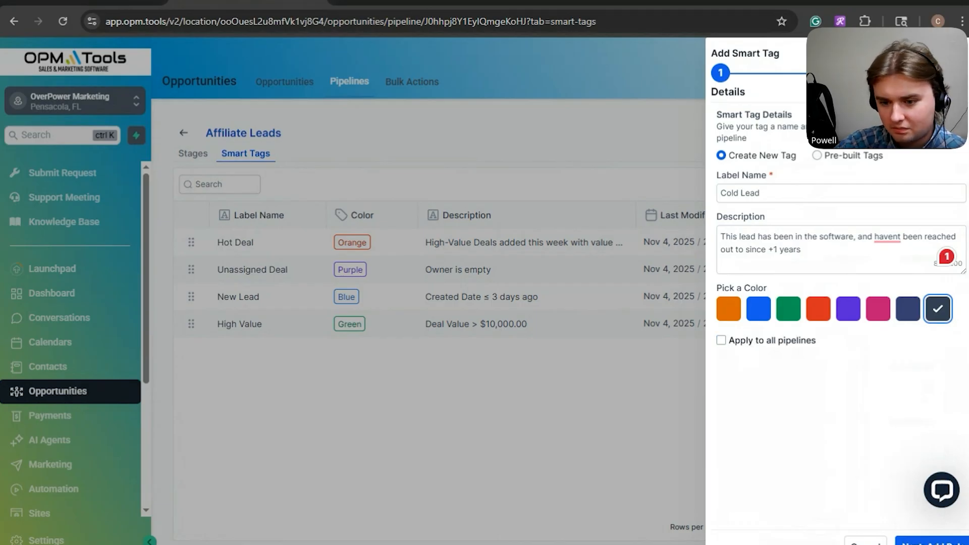
Step: Set the smart tag rule to Created On is Last Year and save the tag
{"action": "left_click", "coordinate": [930, 541]}
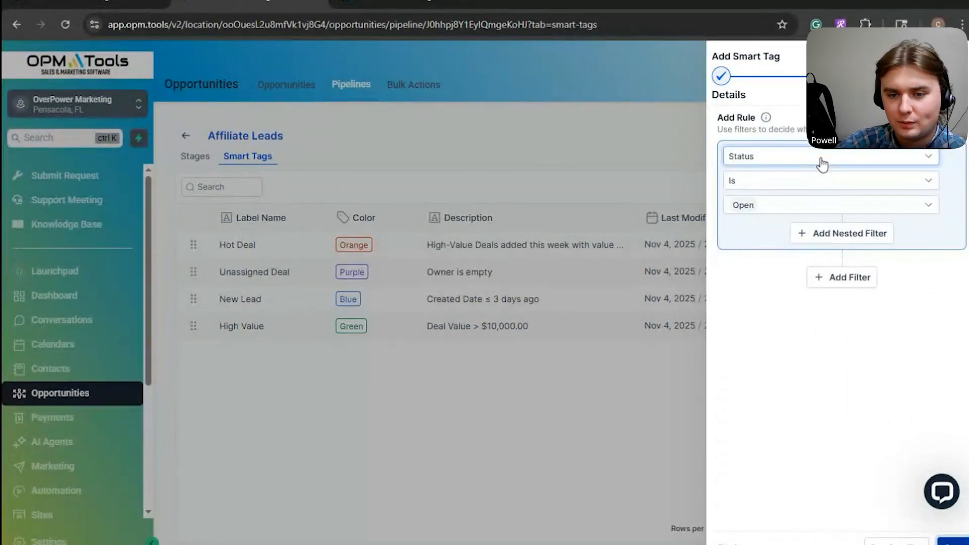
{"action": "left_click", "coordinate": [822, 160]}
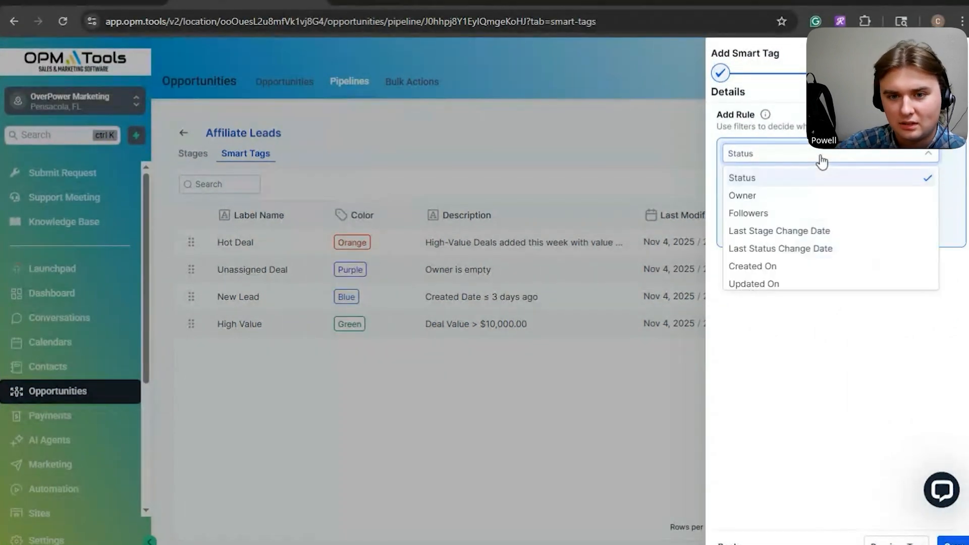
{"action": "scroll", "coordinate": [831, 206], "scroll_direction": "down", "scroll_amount": 2}
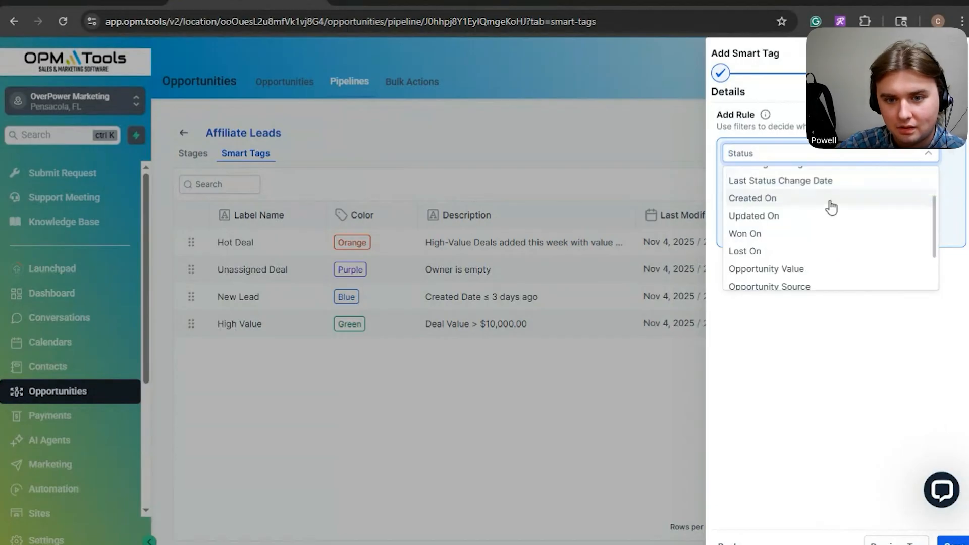
{"action": "left_click", "coordinate": [785, 201]}
{"action": "left_click", "coordinate": [761, 199]}
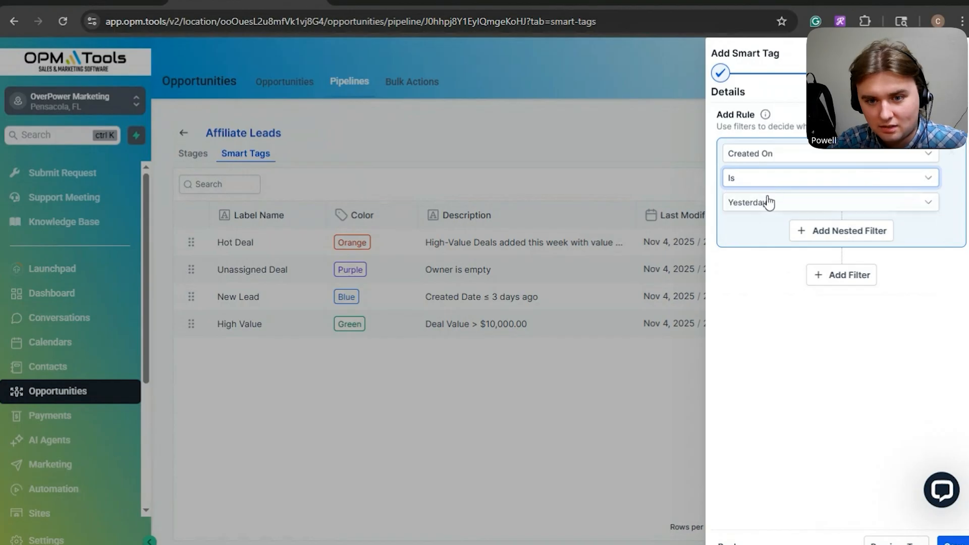
{"action": "left_click", "coordinate": [761, 202]}
{"action": "scroll", "coordinate": [806, 278], "scroll_direction": "down", "scroll_amount": 3}
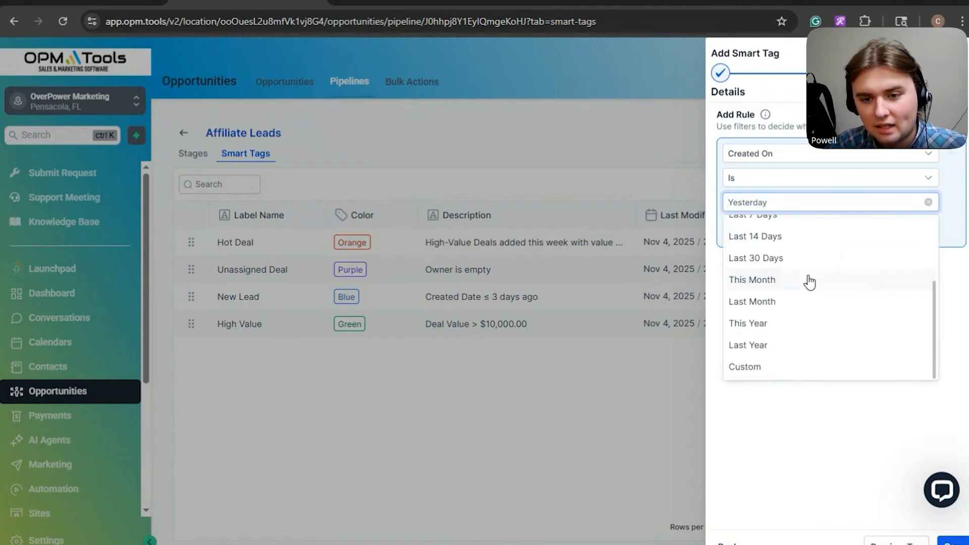
{"action": "left_click", "coordinate": [777, 347]}
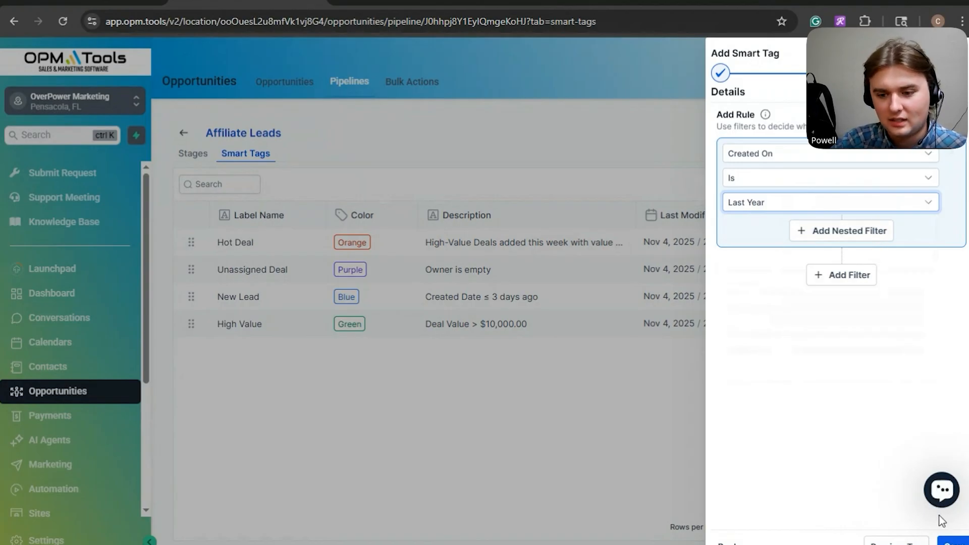
{"action": "left_click", "coordinate": [950, 540]}
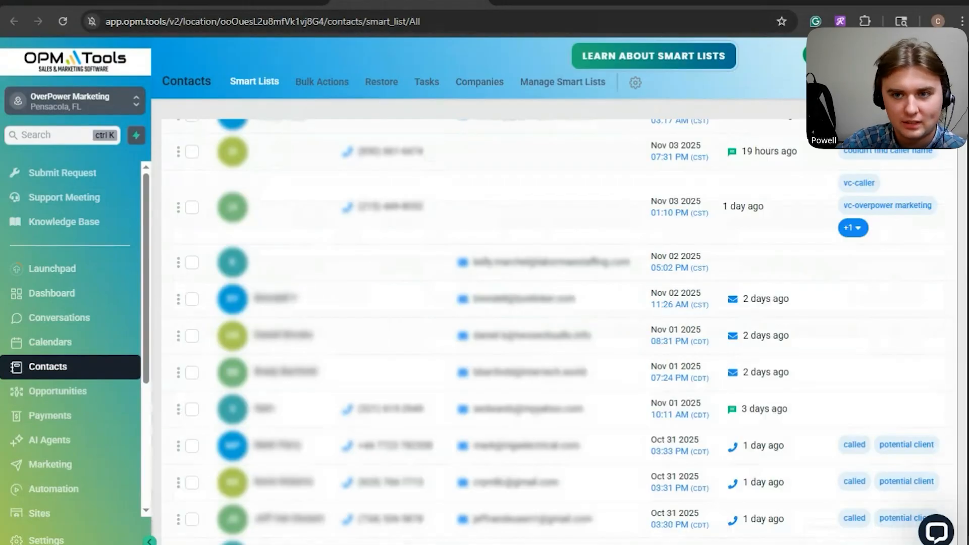
Step: Select the top three contacts in the list, then deselect them all
{"action": "scroll", "coordinate": [774, 190], "scroll_direction": "up", "scroll_amount": 5}
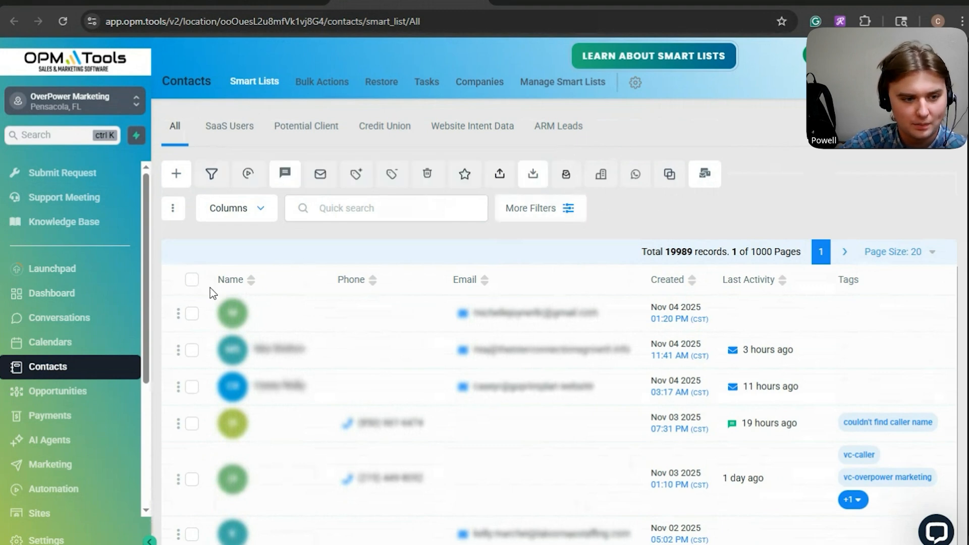
{"action": "left_click", "coordinate": [192, 315]}
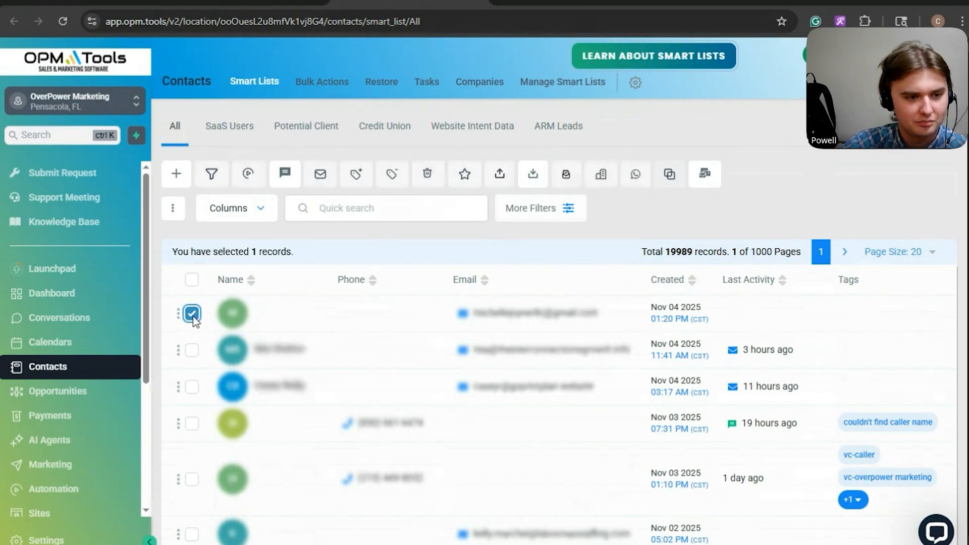
{"action": "left_click", "coordinate": [193, 351]}
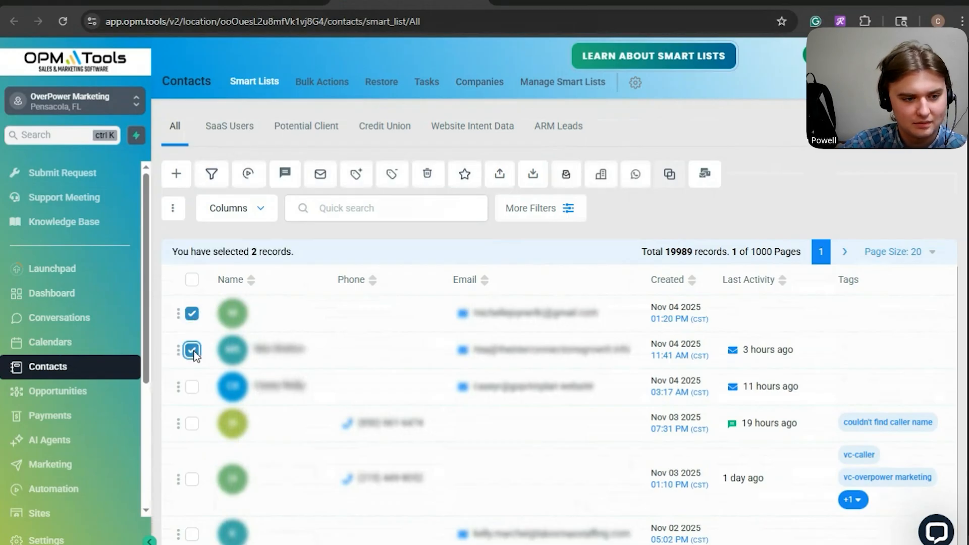
{"action": "left_click", "coordinate": [193, 388]}
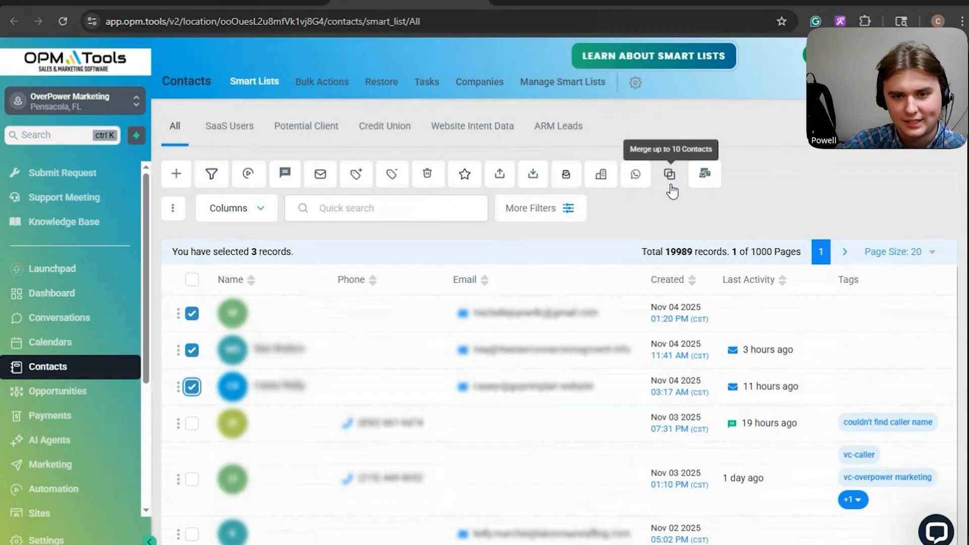
{"action": "left_click", "coordinate": [192, 313]}
{"action": "left_click", "coordinate": [192, 350]}
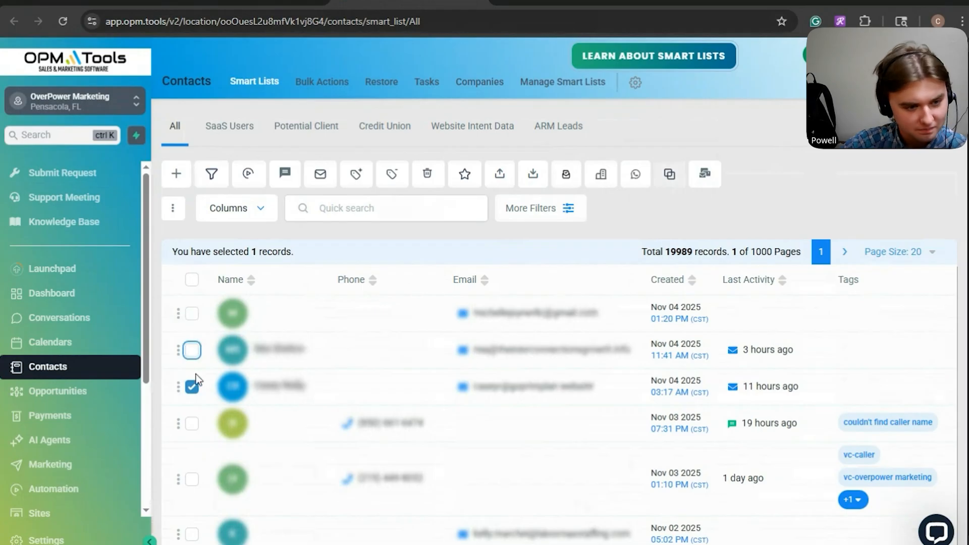
{"action": "left_click", "coordinate": [192, 389]}
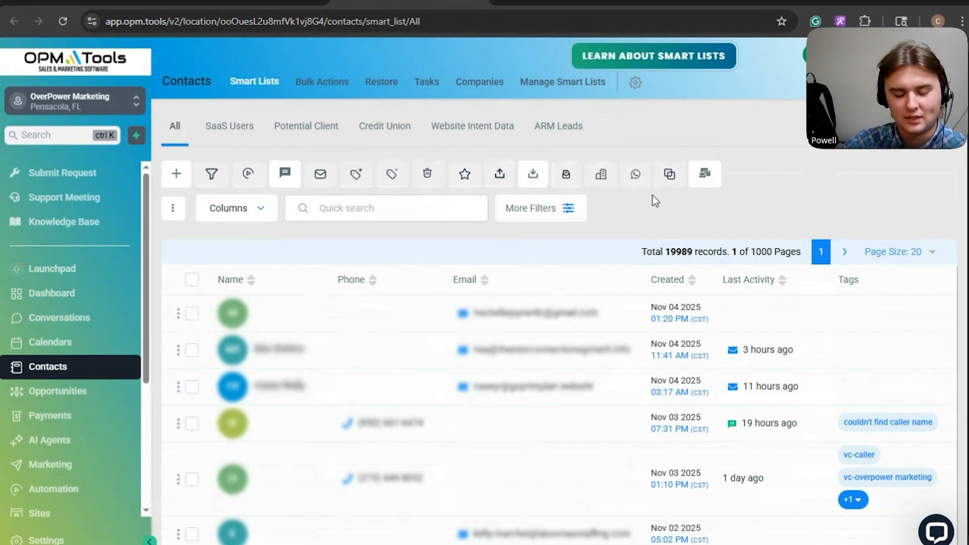
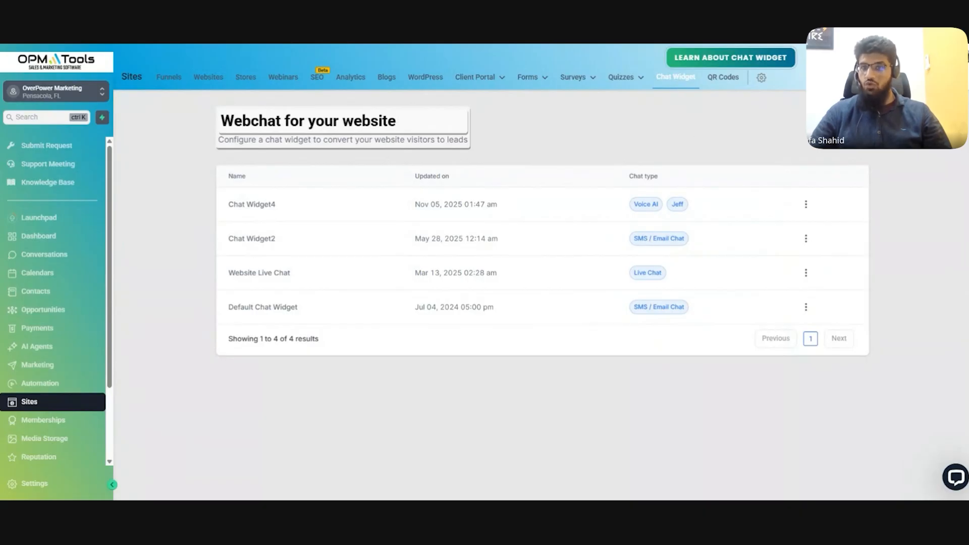
Step: Create a new chat widget of the Voice AI type
{"action": "left_click", "coordinate": [842, 127]}
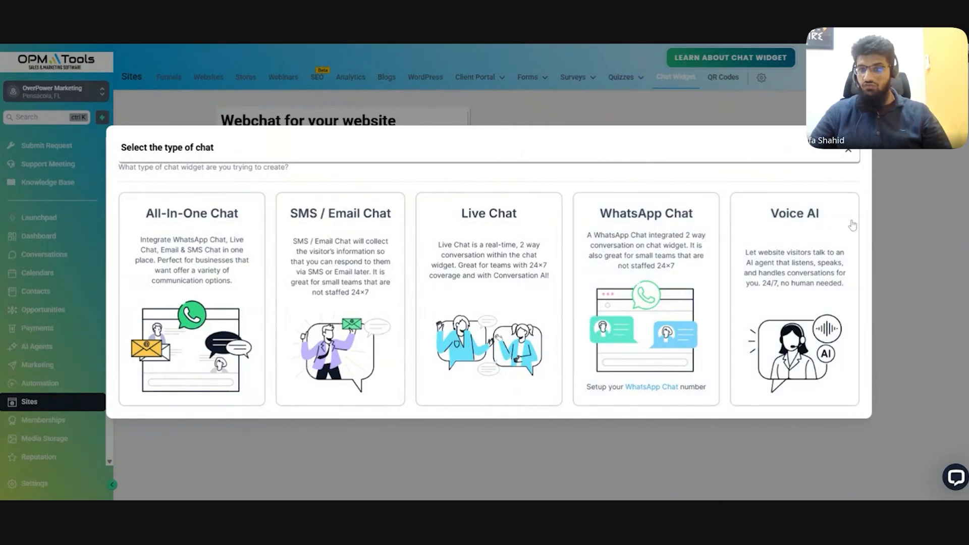
{"action": "left_click", "coordinate": [824, 253]}
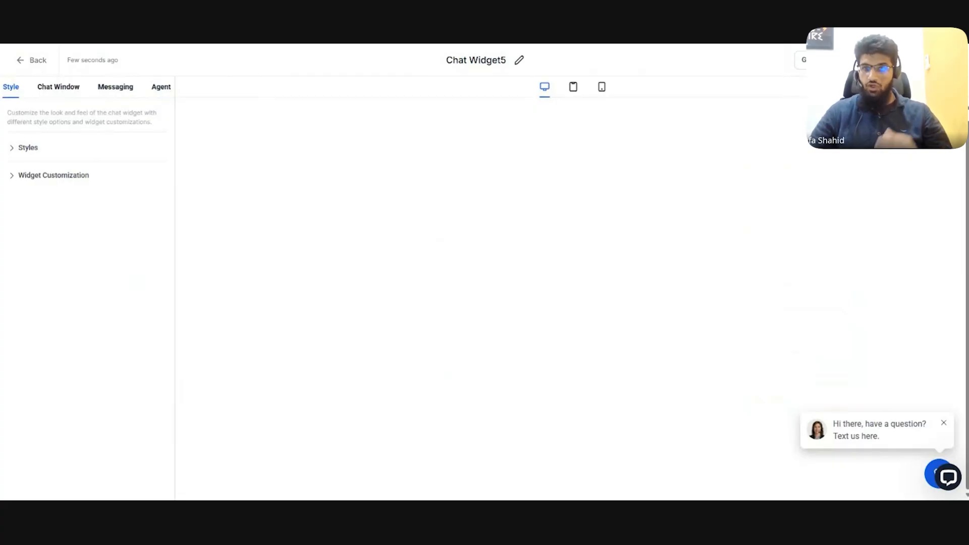
Step: Preview the new widget by opening its chat window in desktop view and again in mobile view
{"action": "left_click", "coordinate": [890, 434]}
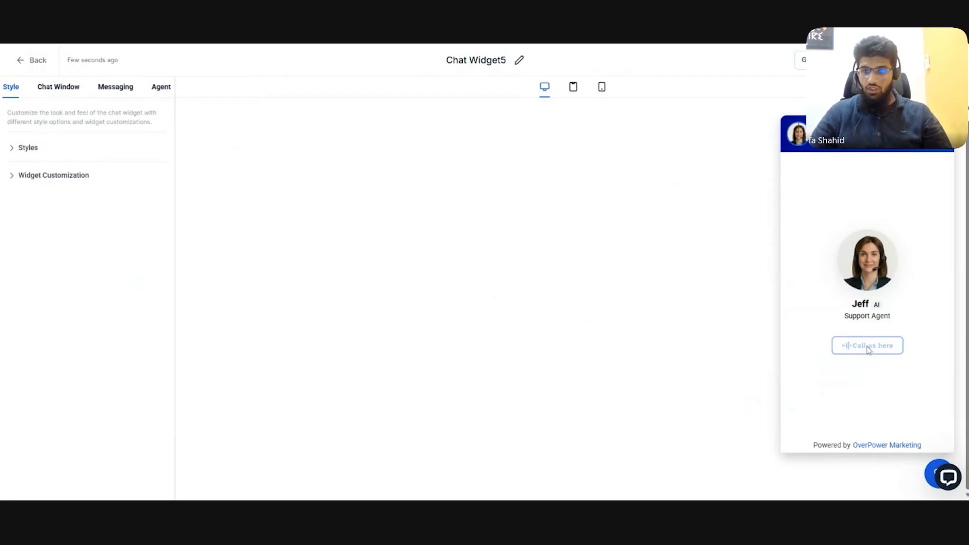
{"action": "left_click", "coordinate": [601, 86]}
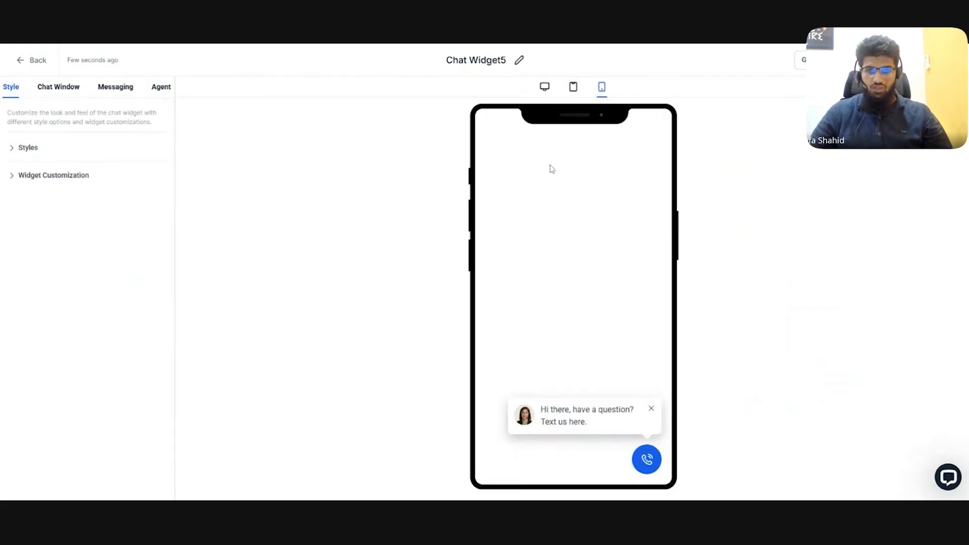
{"action": "left_click", "coordinate": [646, 459]}
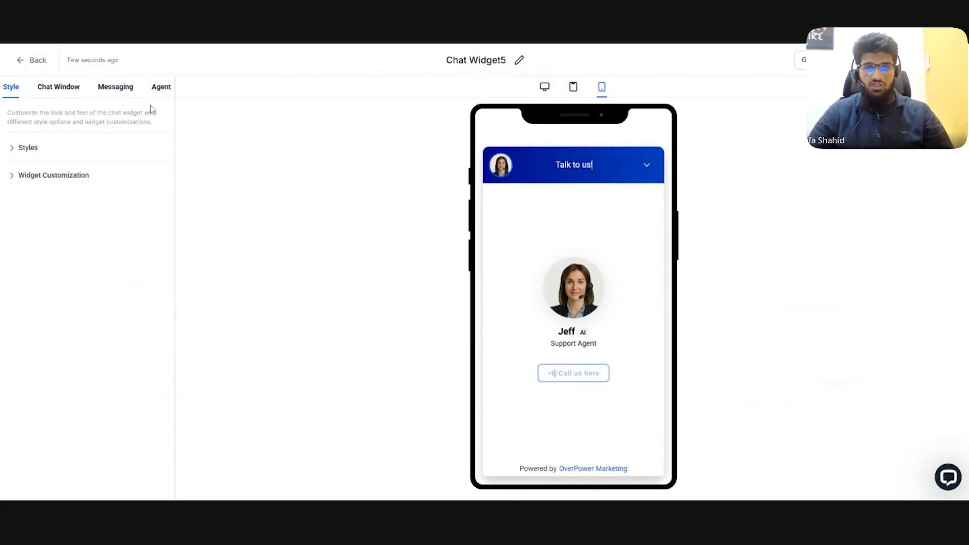
Step: Open the widget's agent settings and review the Voice AI agent choices and the agent name field
{"action": "left_click", "coordinate": [161, 89]}
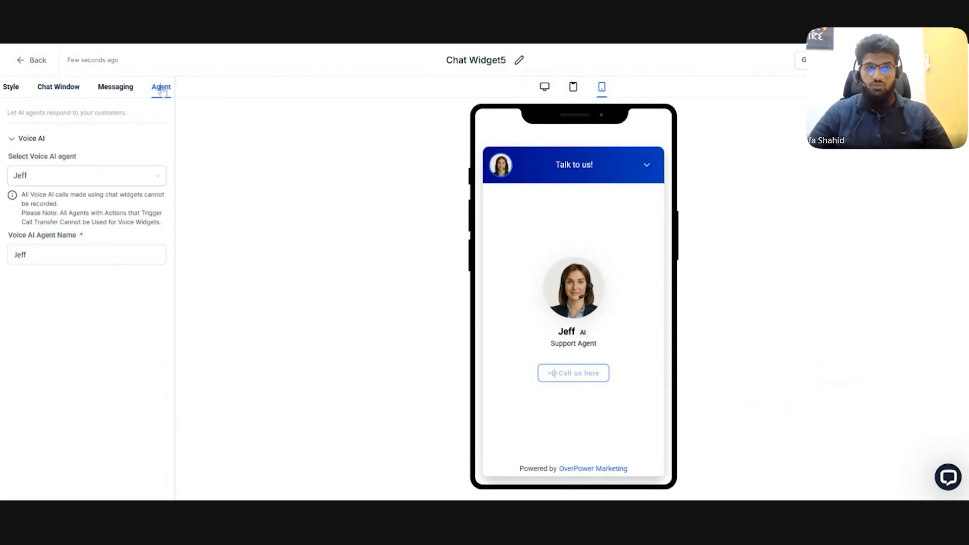
{"action": "left_click", "coordinate": [151, 180]}
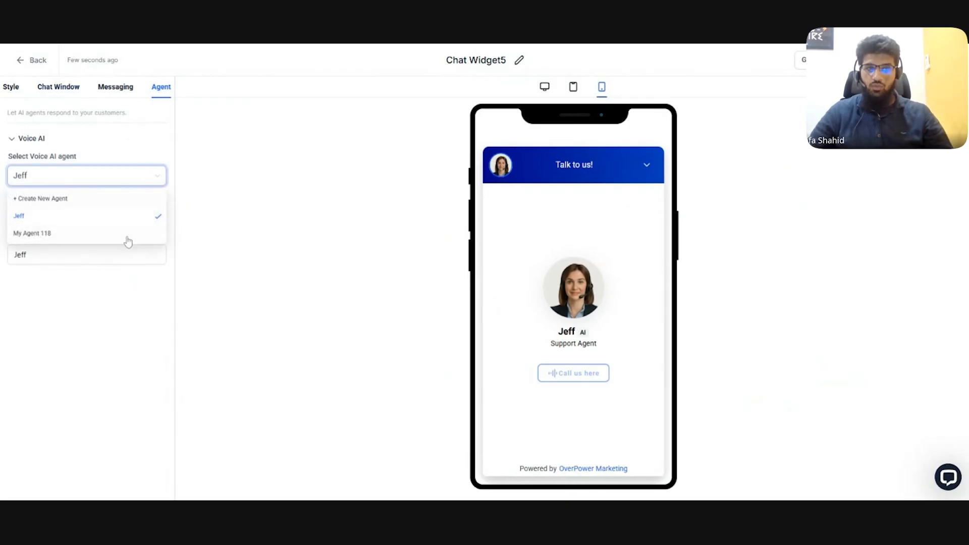
{"action": "left_click", "coordinate": [123, 321]}
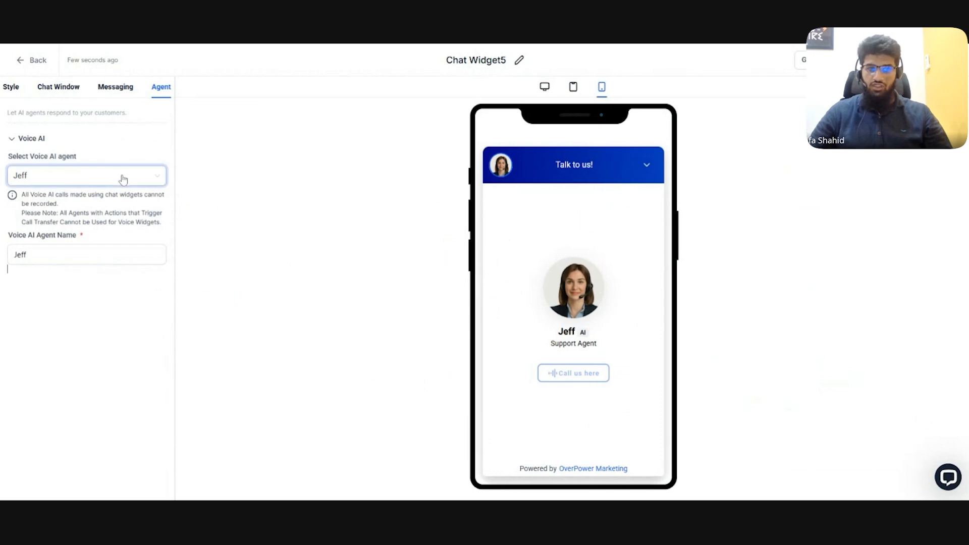
{"action": "left_click", "coordinate": [96, 254]}
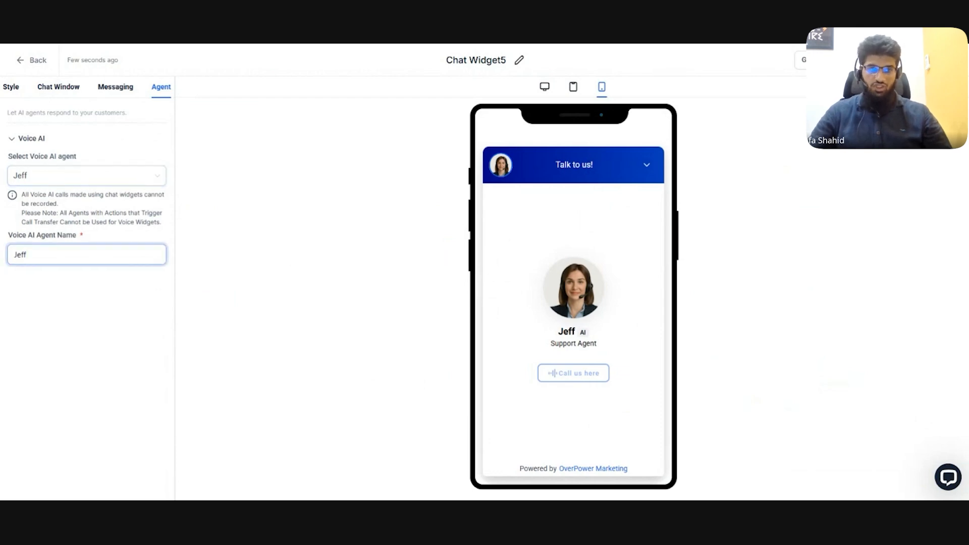